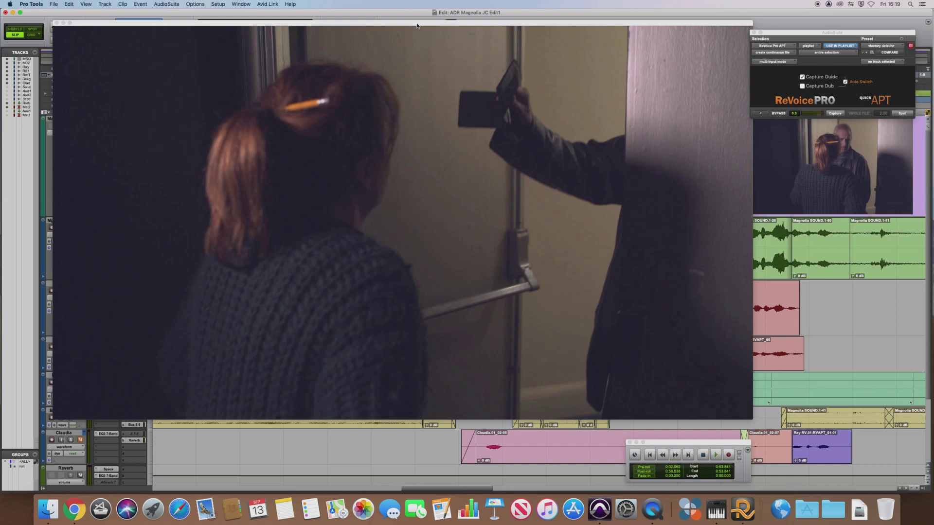
Step: Shift the Video window right to uncover the track names, playing the scene through in between
left_click_drag(417, 25, 484, 23)
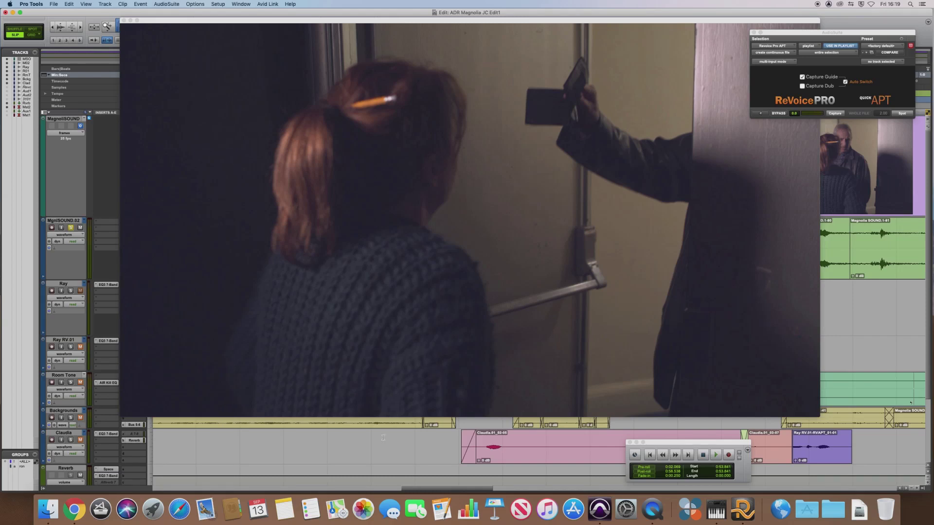
key("space")
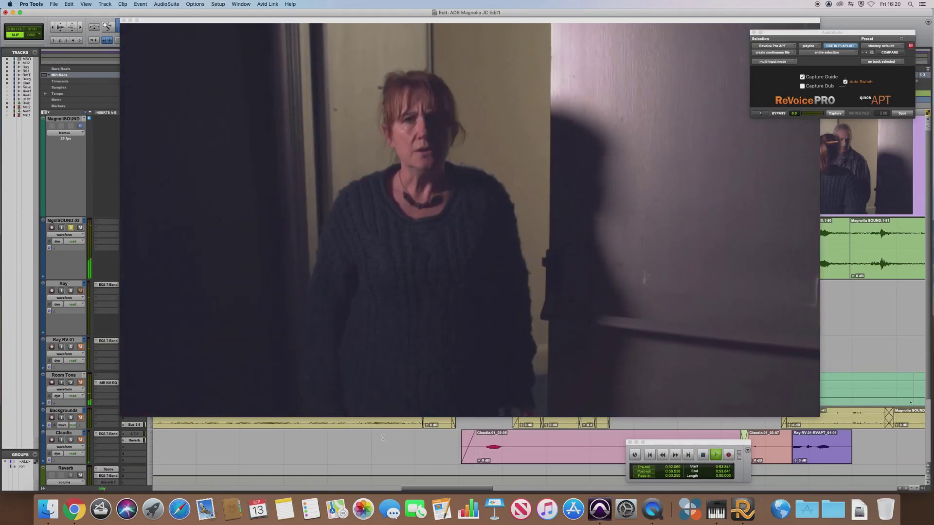
key("space")
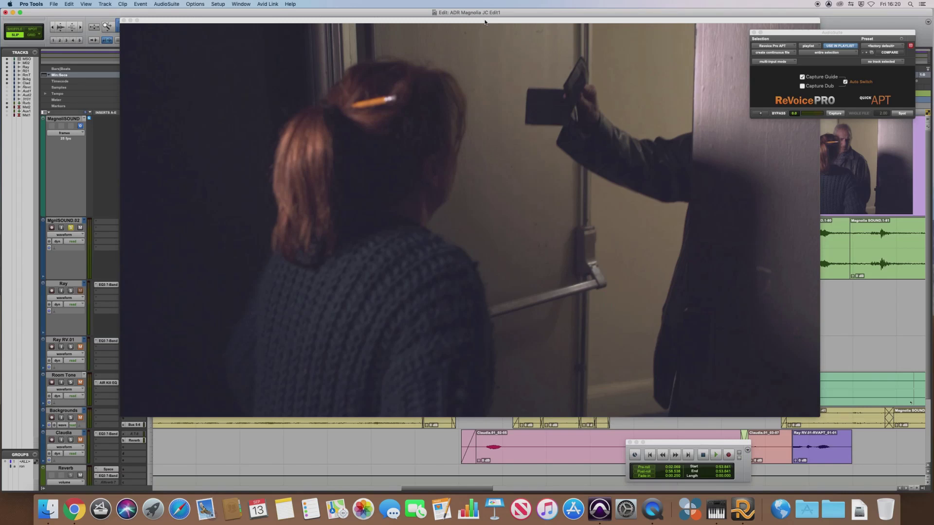
left_click_drag(486, 22, 516, 29)
key("space")
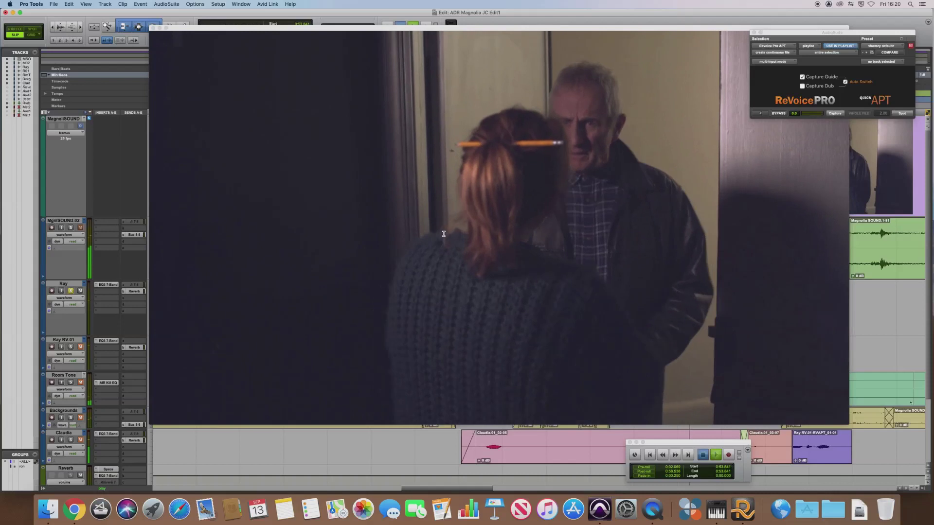
key("space")
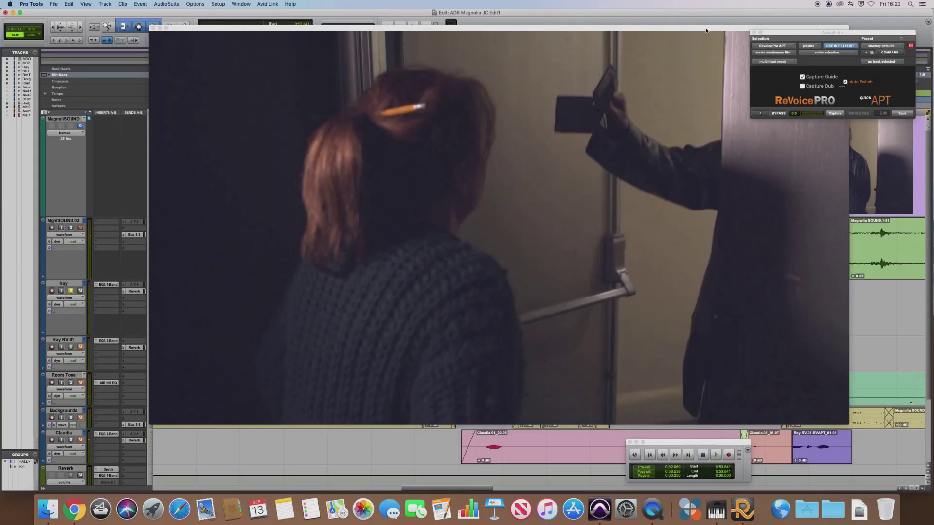
left_click_drag(706, 30, 673, 23)
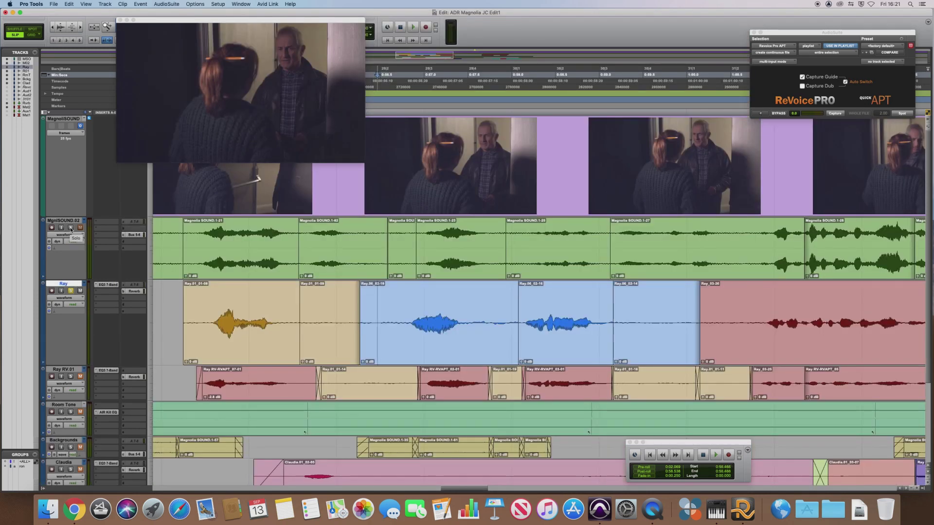
Step: Solo and audition the MgnlSOUND.02 guide, select clip Ray.06_02-18, then switch to Finder
left_click(71, 228)
key("space")
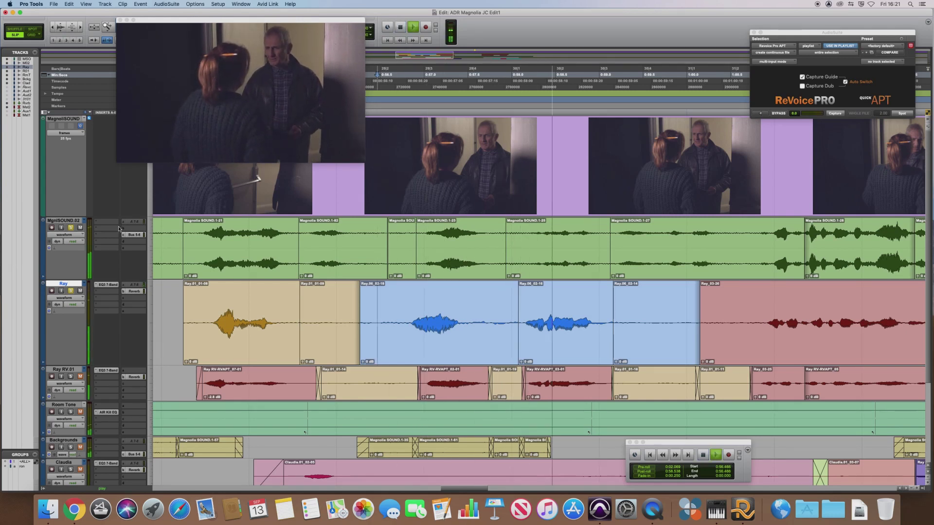
key("space")
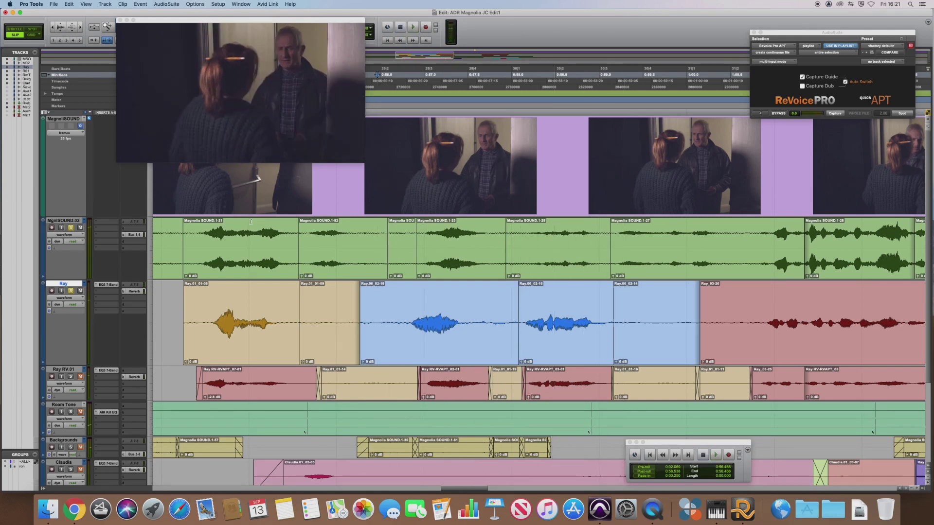
left_click(451, 335)
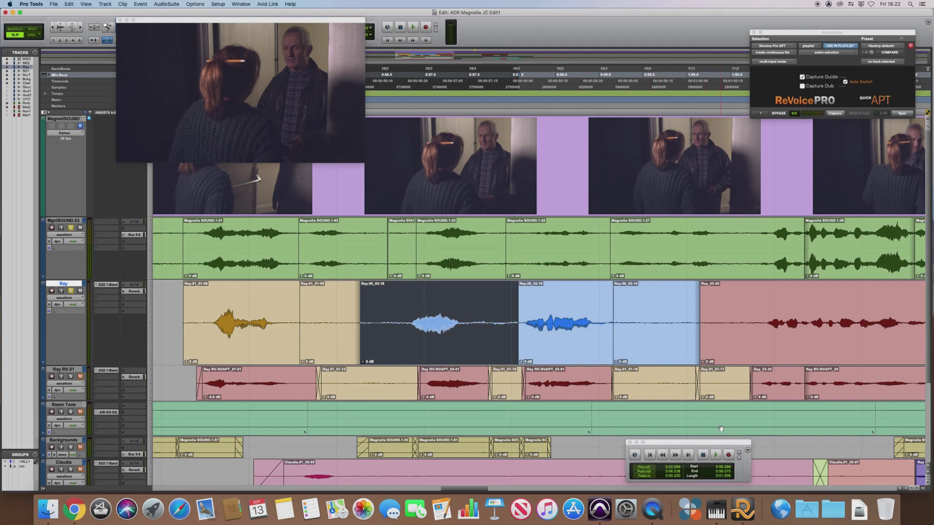
left_click(762, 496)
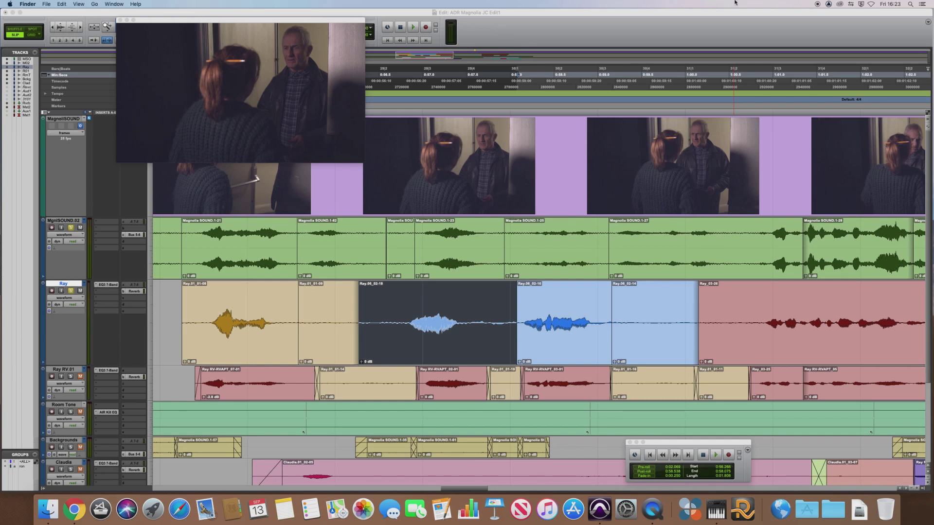
Step: Launch Revoice Pro via Spotlight, dismiss its release notes, and return to Pro Tools
left_click(910, 4)
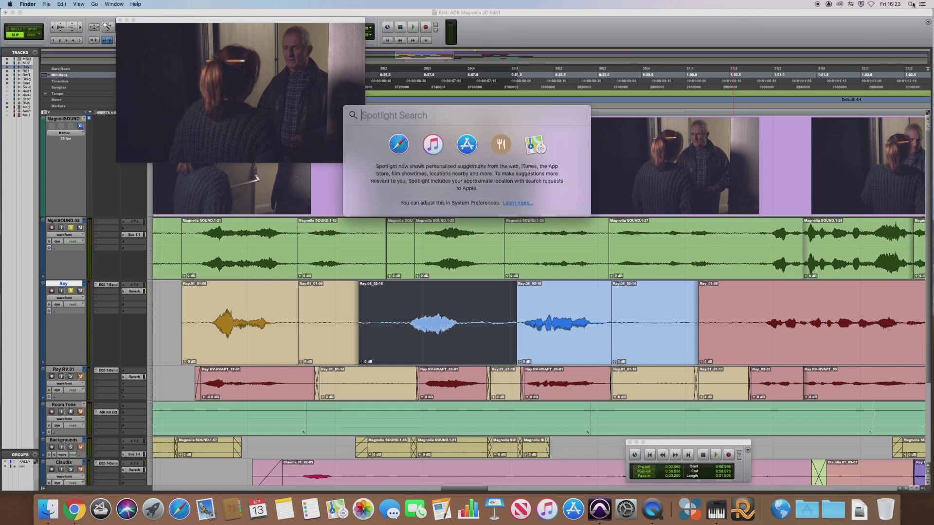
type("revoice pro")
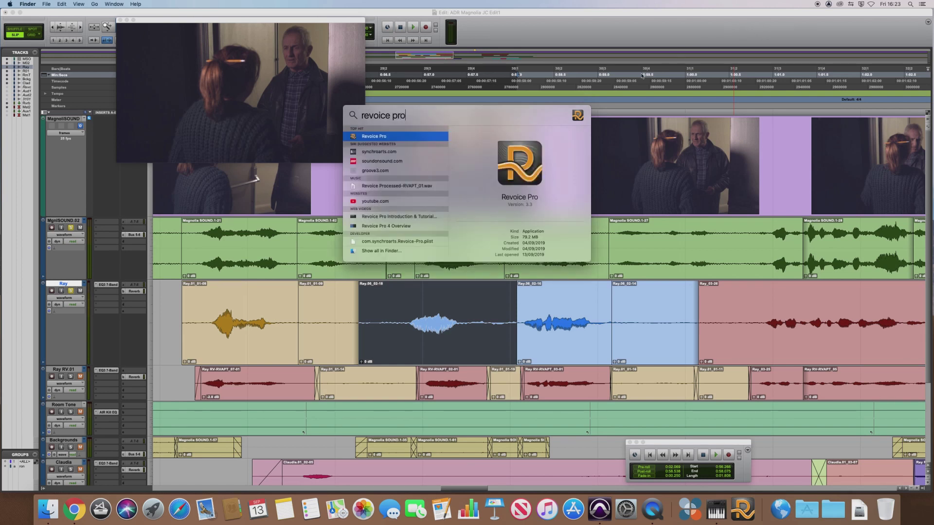
left_click(372, 139)
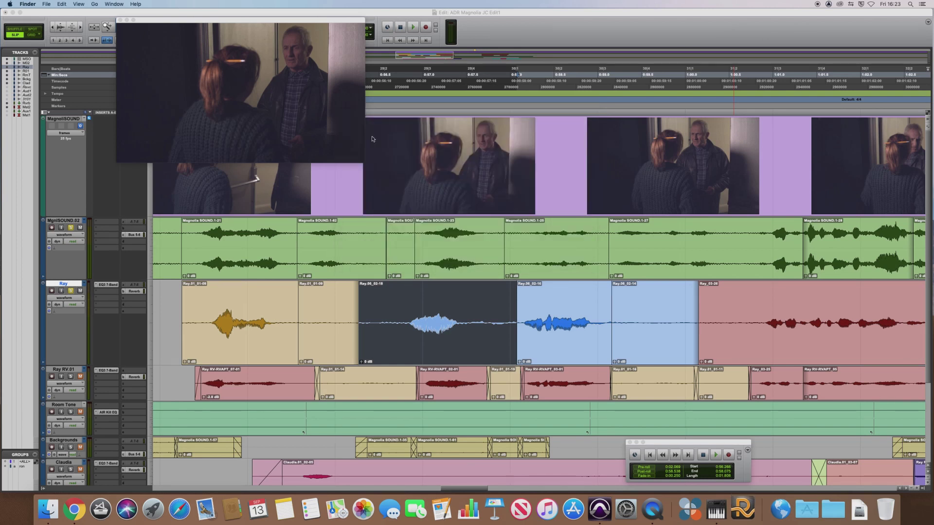
left_click(282, 194)
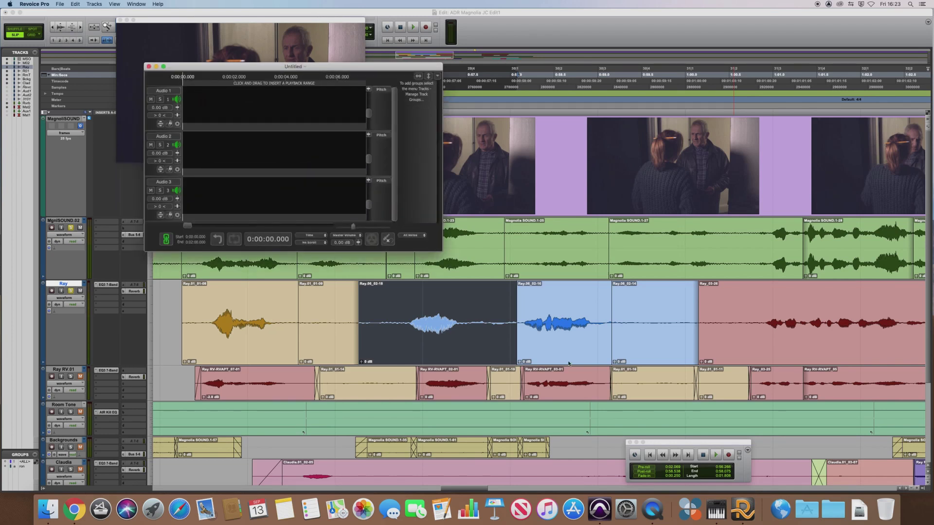
left_click(599, 509)
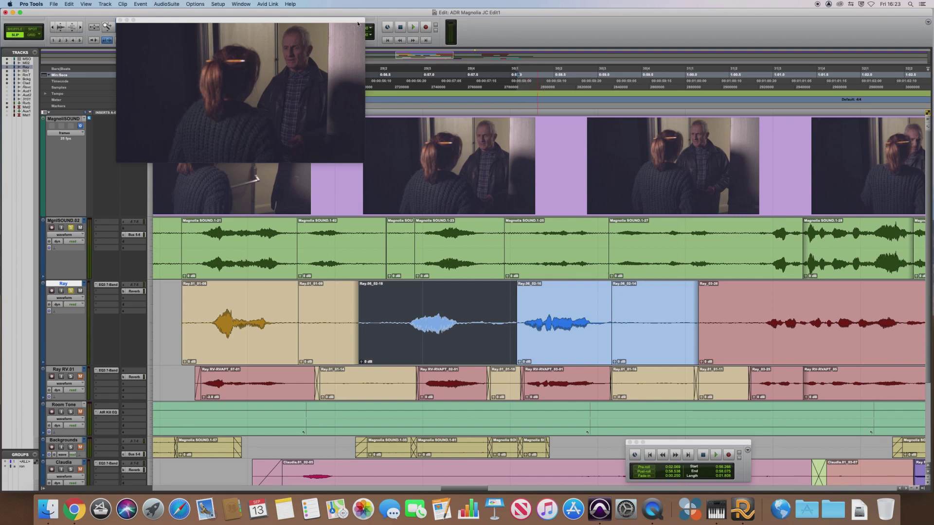
Step: Open AudioSuite Revoice Pro APT at the top centre, then bring up the New Tracks dialog
left_click(172, 5)
mouse_move(184, 85)
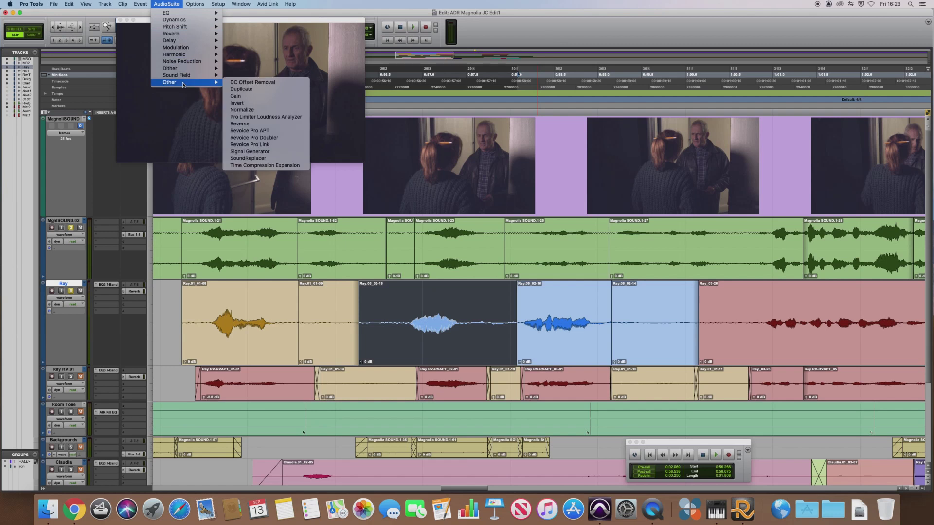
left_click(277, 134)
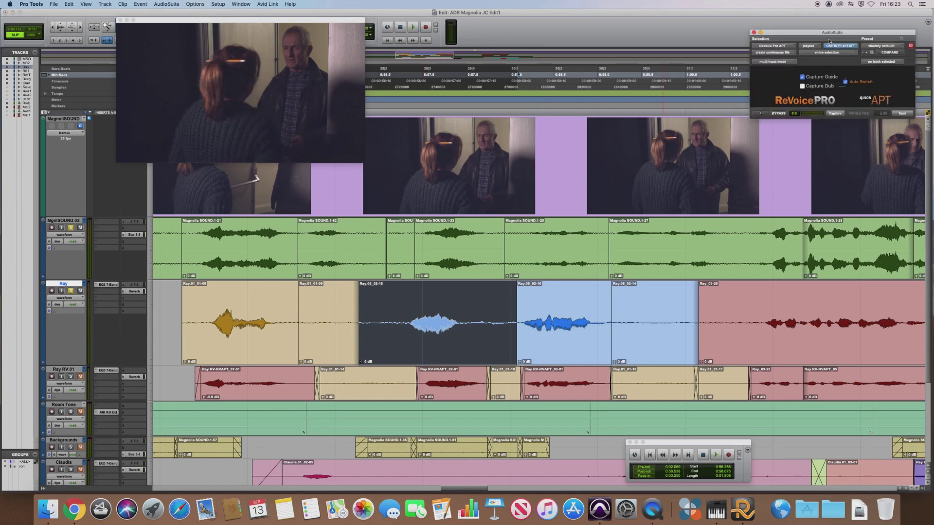
left_click_drag(829, 42, 560, 44)
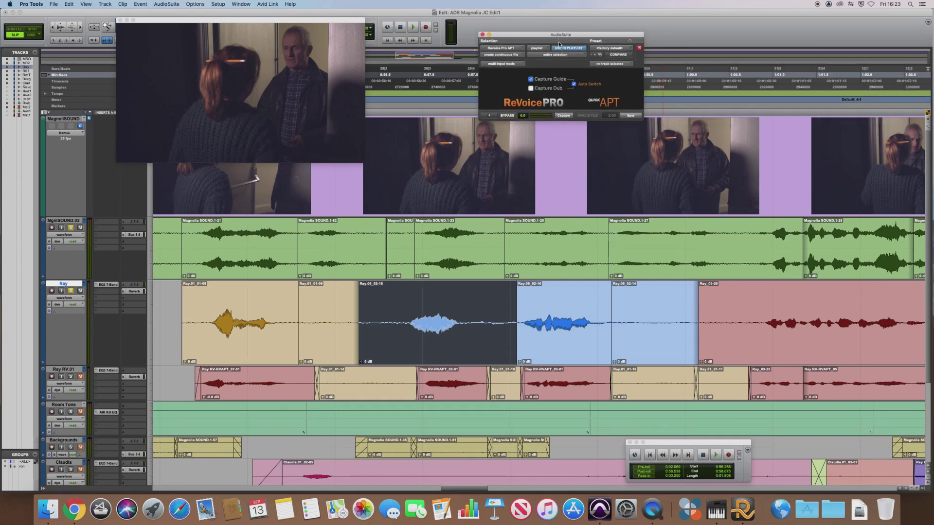
left_click(69, 285)
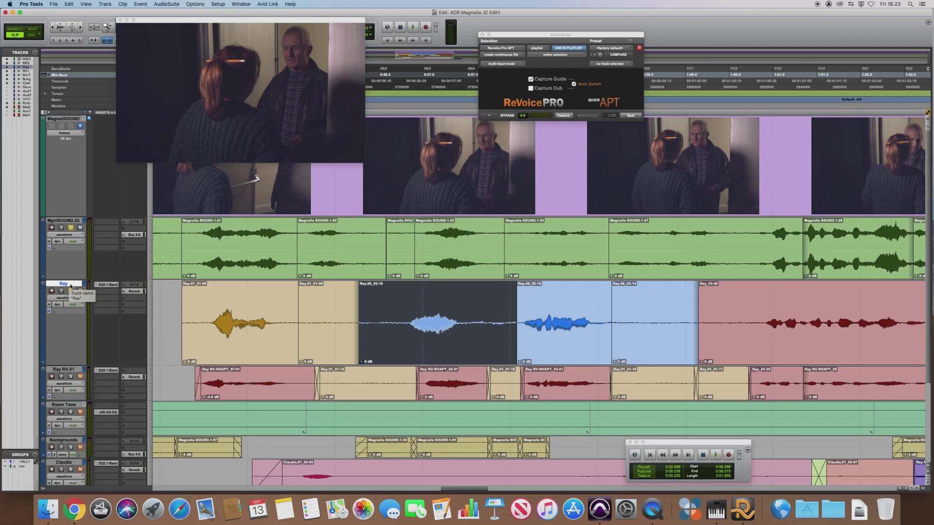
key("super+shift+n")
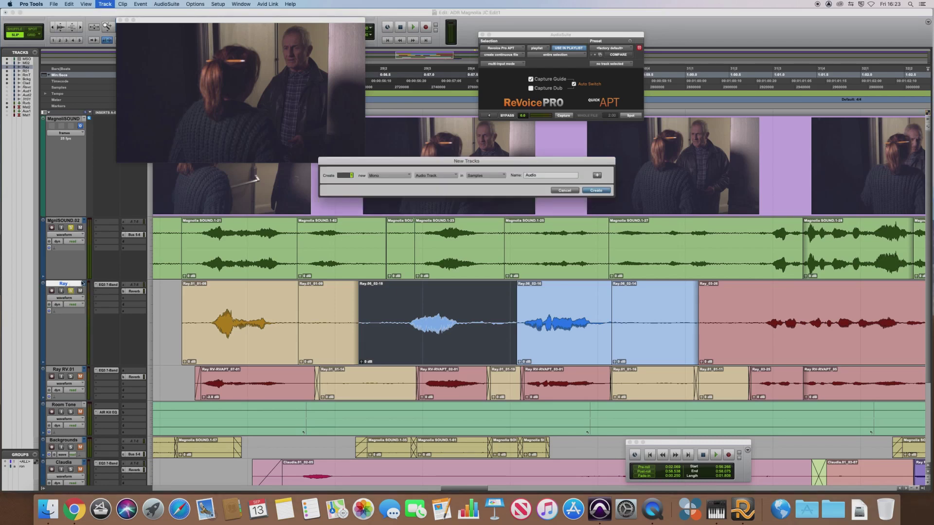
Step: Create a taller mono audio track named 'Revoice Output' and briefly audition the scene
left_click(596, 191)
left_click_drag(136, 388, 135, 422)
left_click(63, 369)
double_click(63, 370)
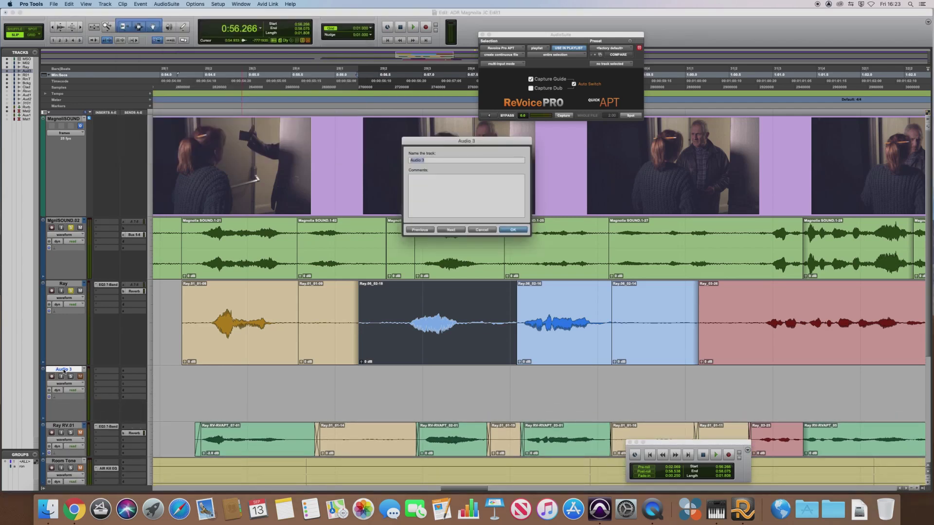
type("Revoice Output")
key("Return")
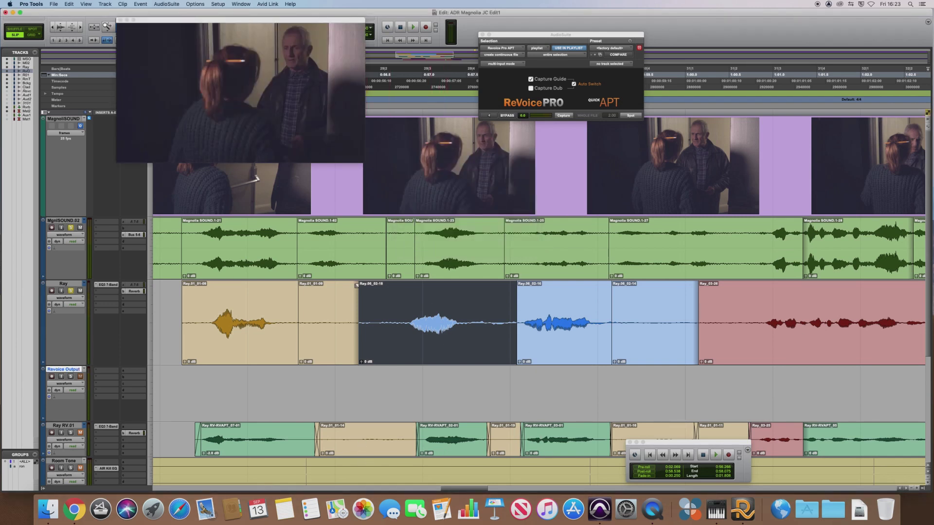
key("space")
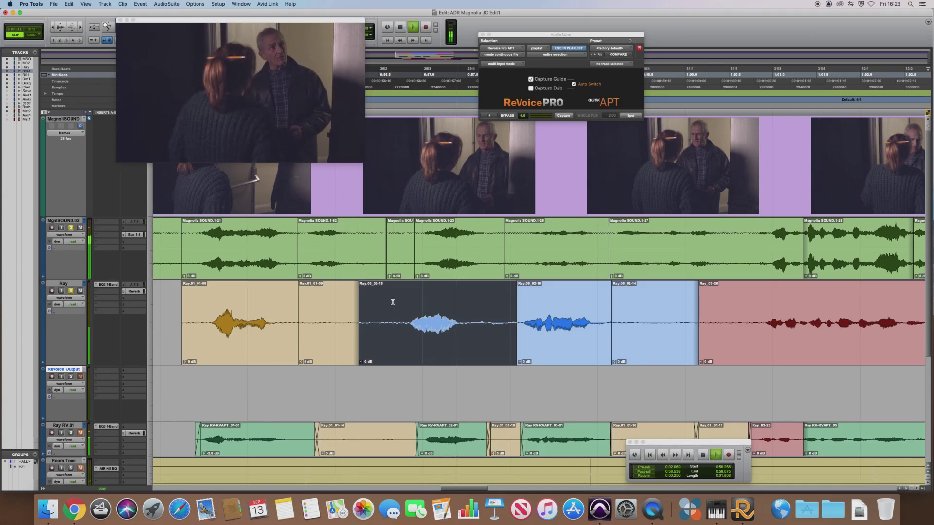
key("space")
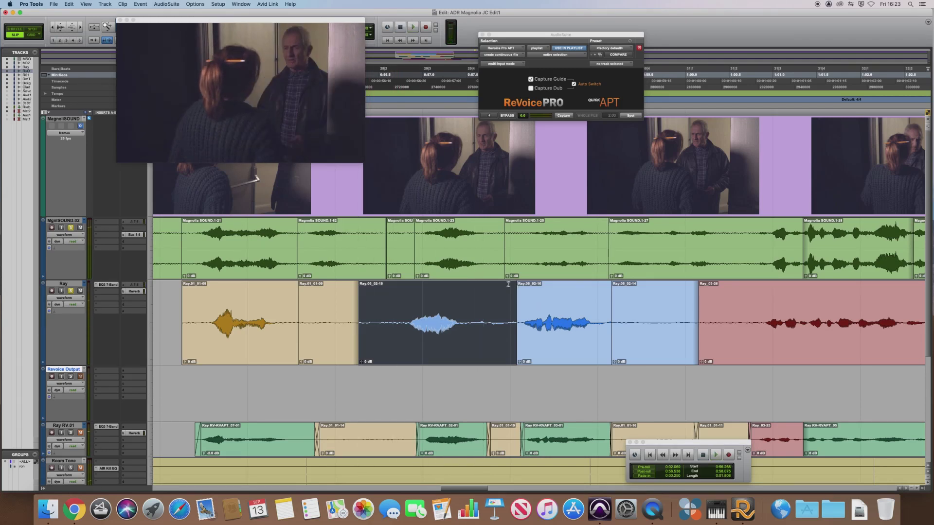
Step: Mark the dub line on the Ray track and separate it into clip Ray.06_02-20 with Cmd+E
left_click(462, 267)
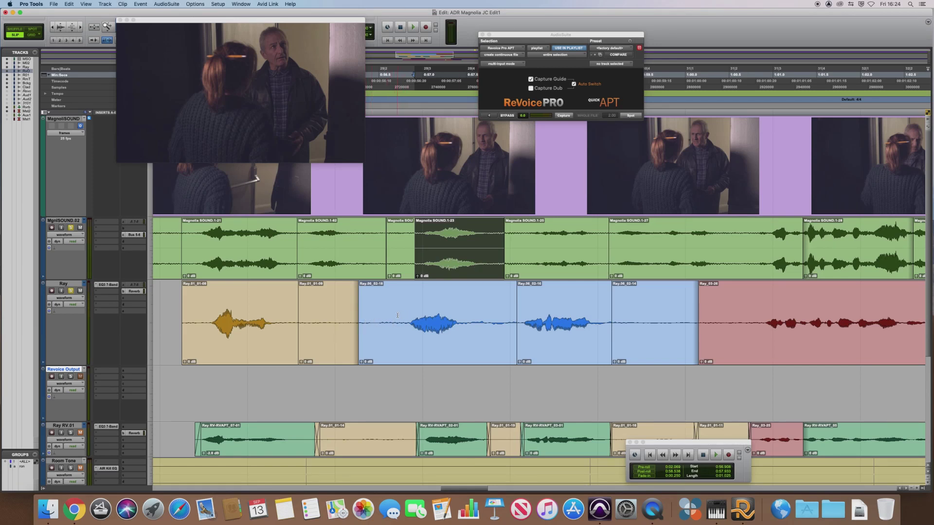
left_click_drag(397, 315, 505, 323)
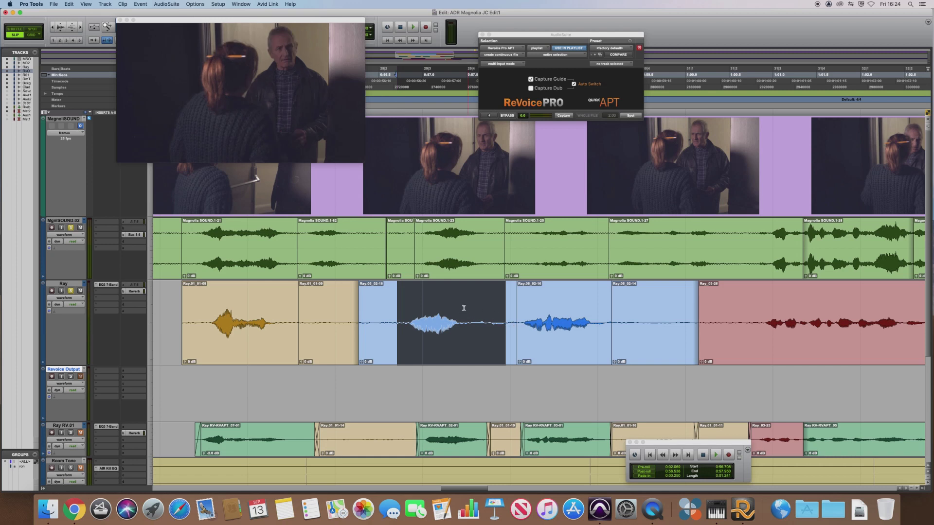
key("super+e")
Step: Capture guide Magnolia SOUND.1-23 and dub Ray.06_02-20 into Revoice Pro APT, marking a spot on Revoice Output
left_click(454, 260)
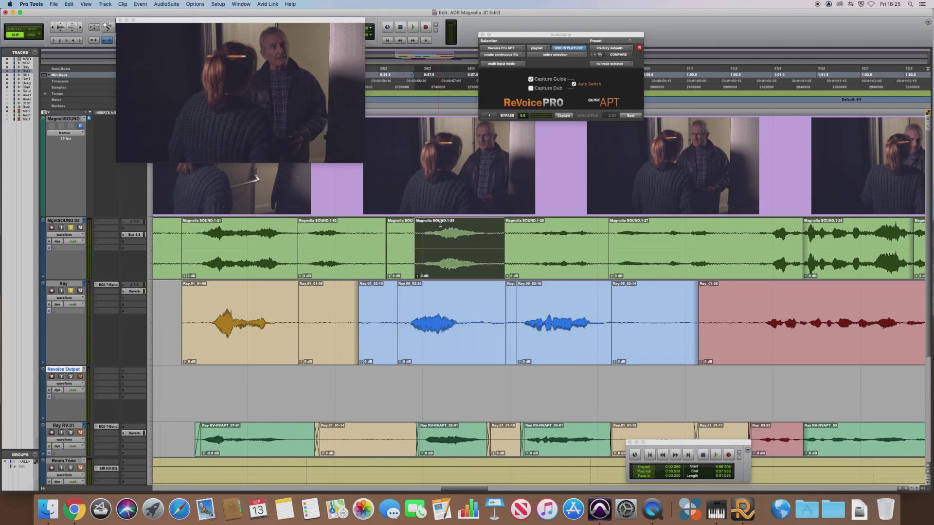
left_click(565, 117)
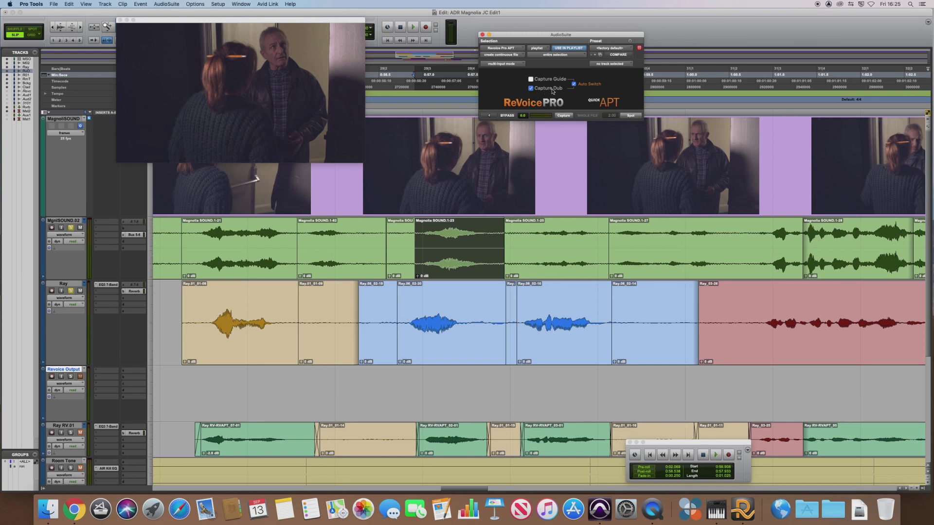
left_click(458, 351)
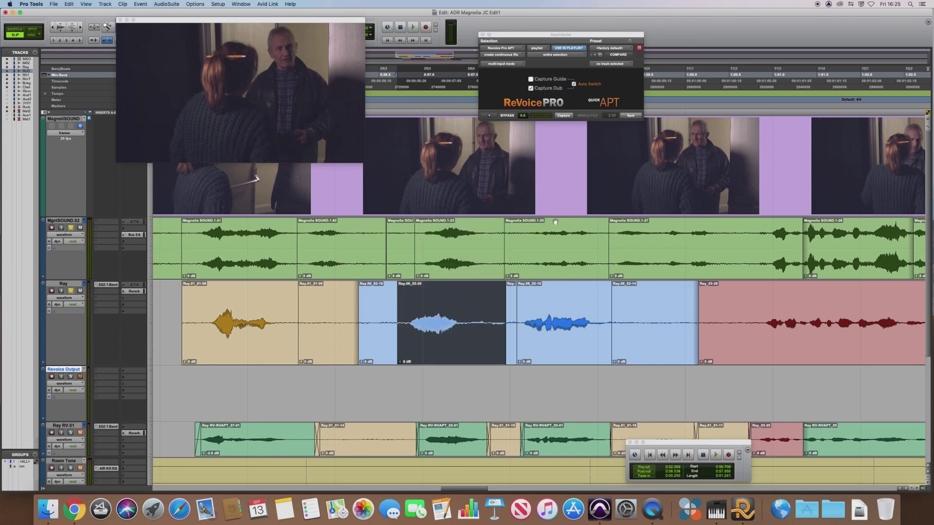
left_click(563, 116)
left_click(564, 116)
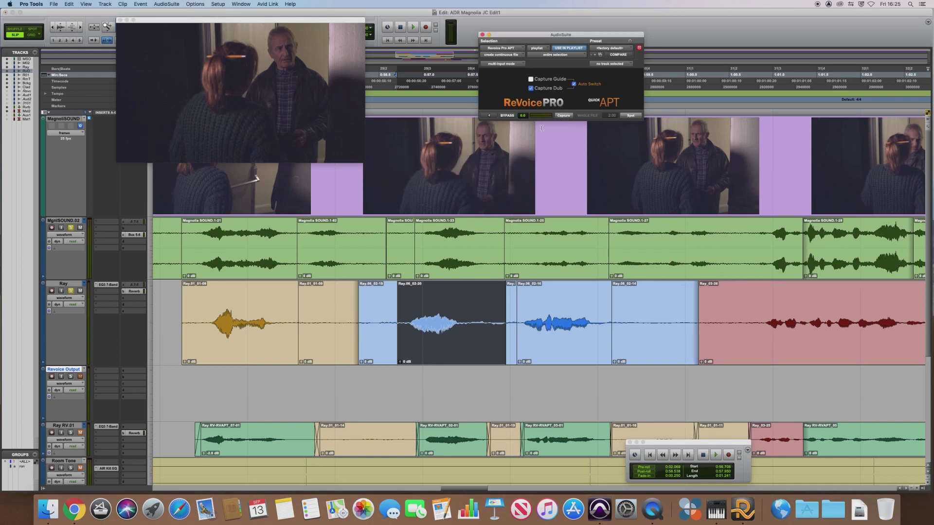
mouse_move(436, 384)
left_mouse_down()
mouse_move(447, 383)
mouse_move(435, 382)
left_mouse_up()
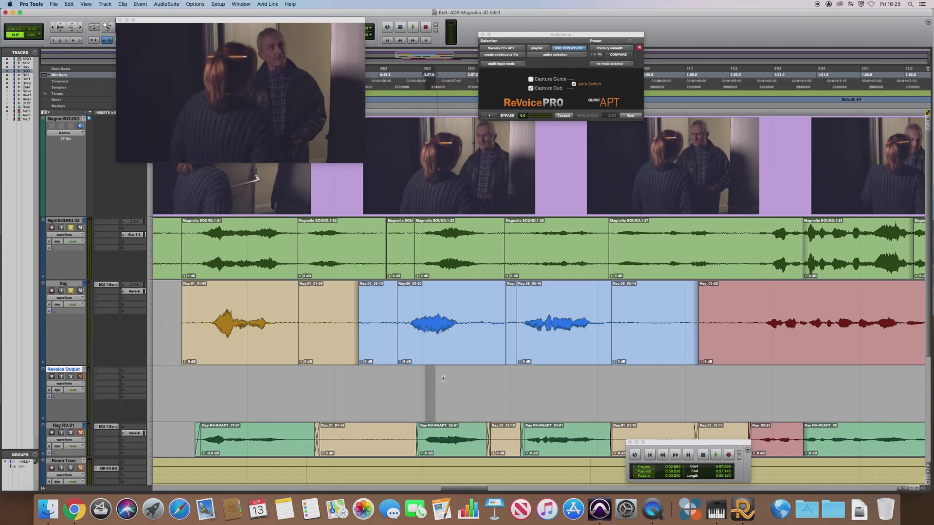
Step: Spot the aligned line onto Revoice Output as Revoice Output-RVAPT_03 and zoom in on it
left_click(633, 118)
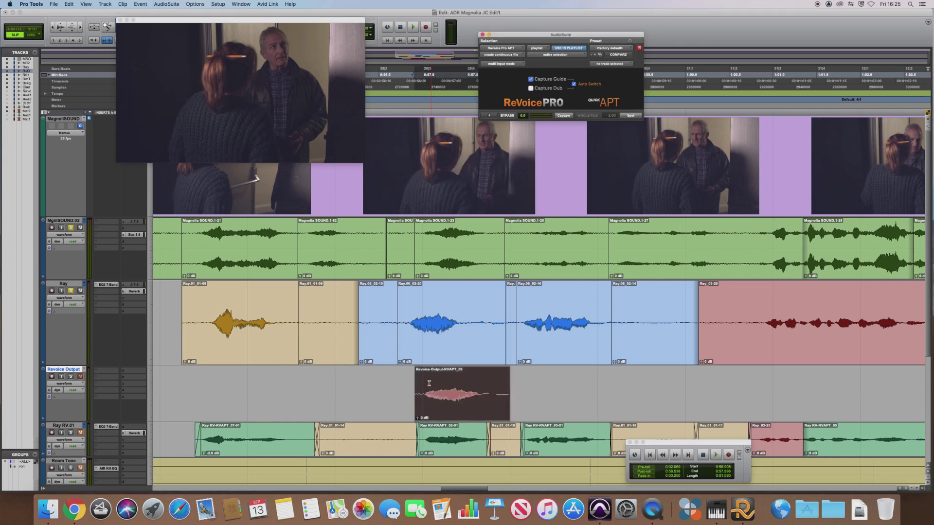
key("super+bracketright")
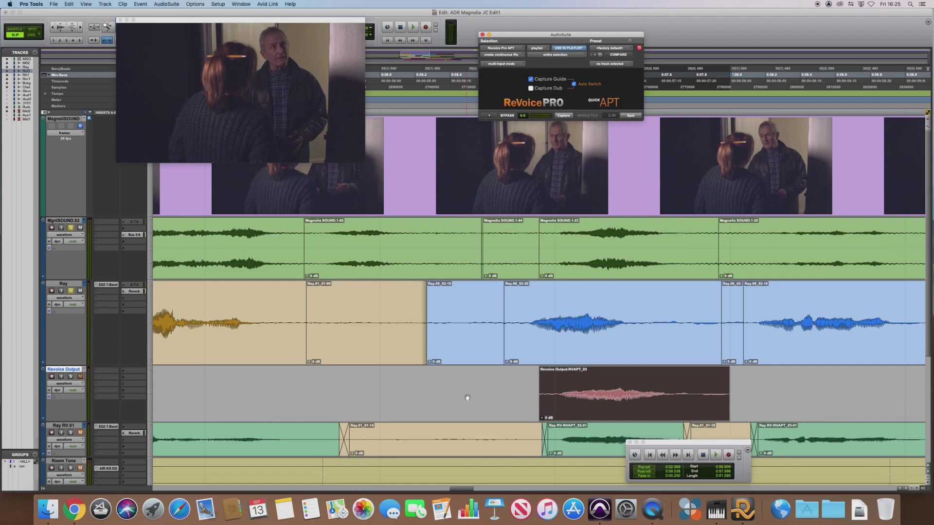
left_click(578, 319)
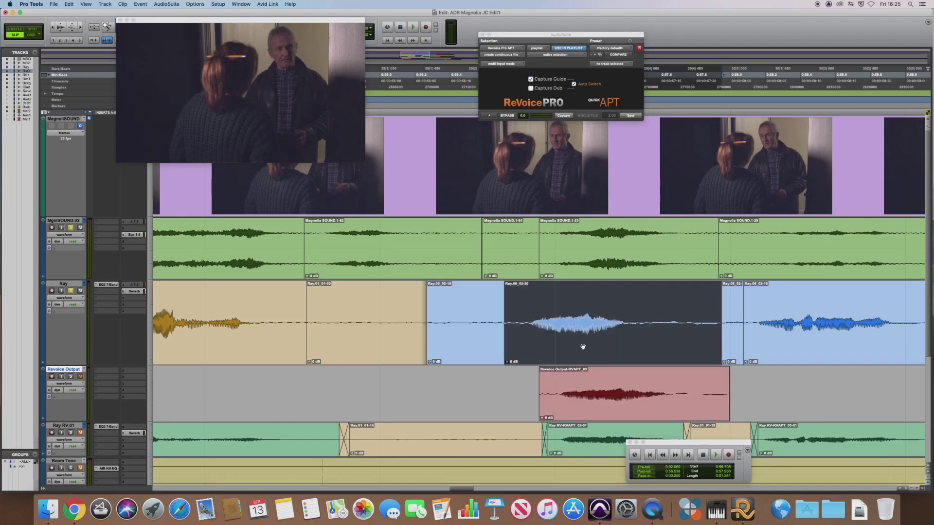
left_click(606, 399)
key("super+bracketright")
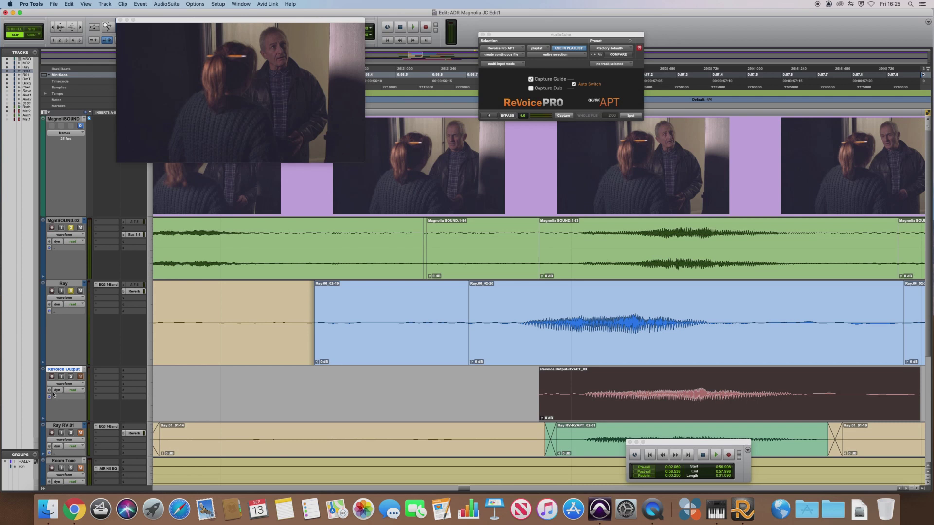
Step: Solo only the Revoice Output track and audition the aligned line twice
left_click(71, 377)
left_click(70, 291)
left_click(70, 229)
left_click(417, 374)
key("space")
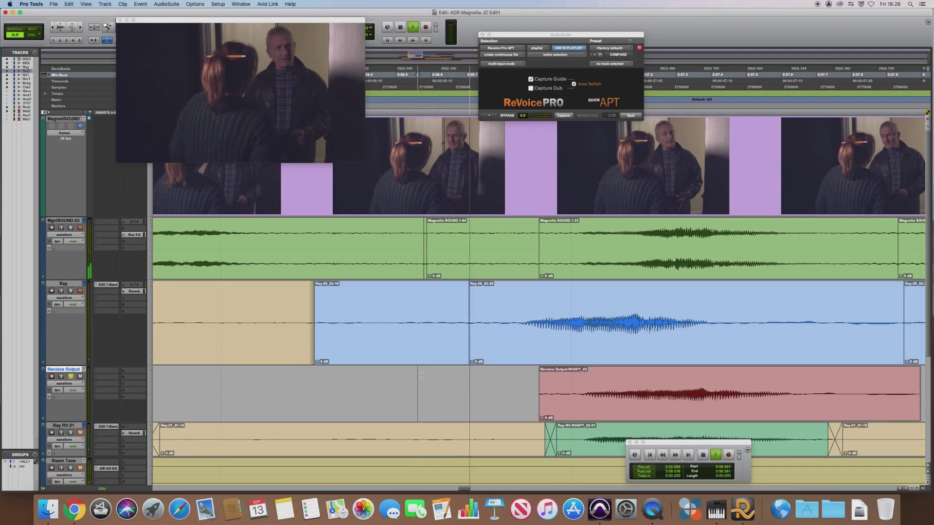
key("space")
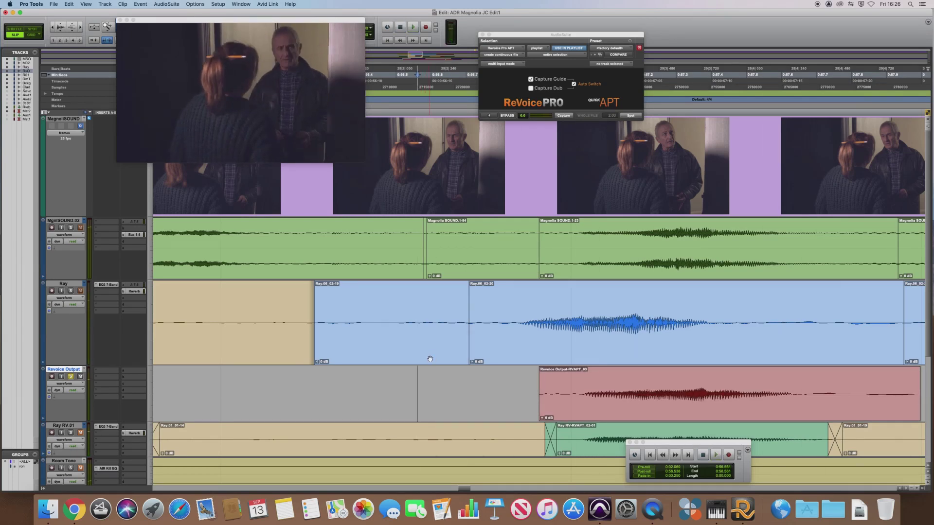
key("space")
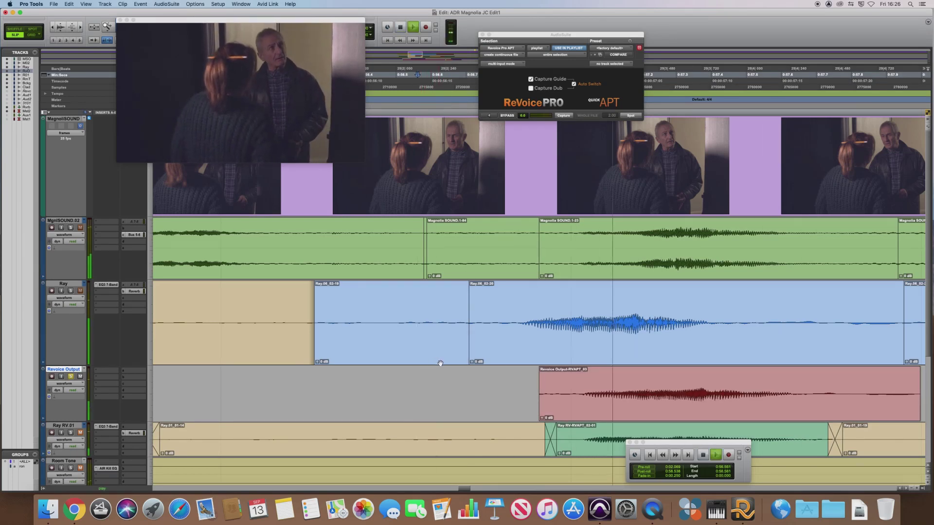
key("space")
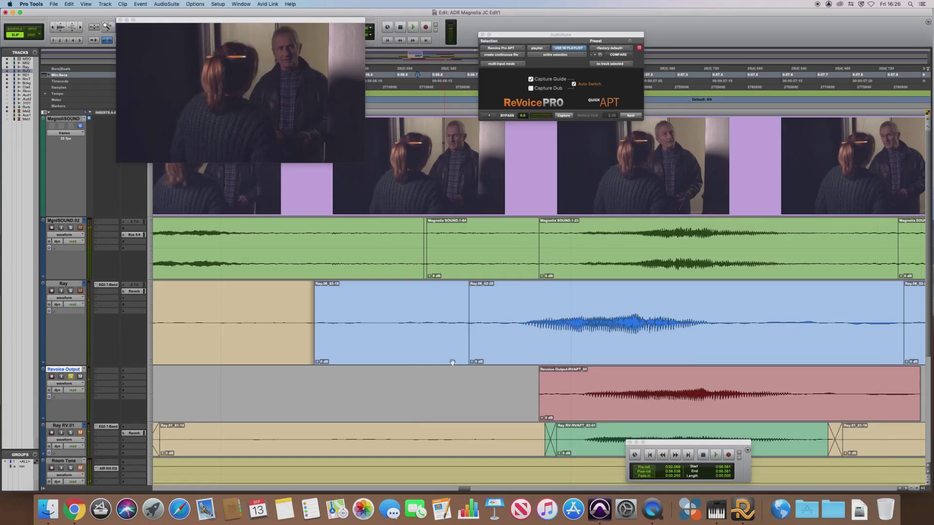
Step: Add MgnlSOUND.02 to the solo and play the aligned line against the guide
left_click(71, 227)
key("space")
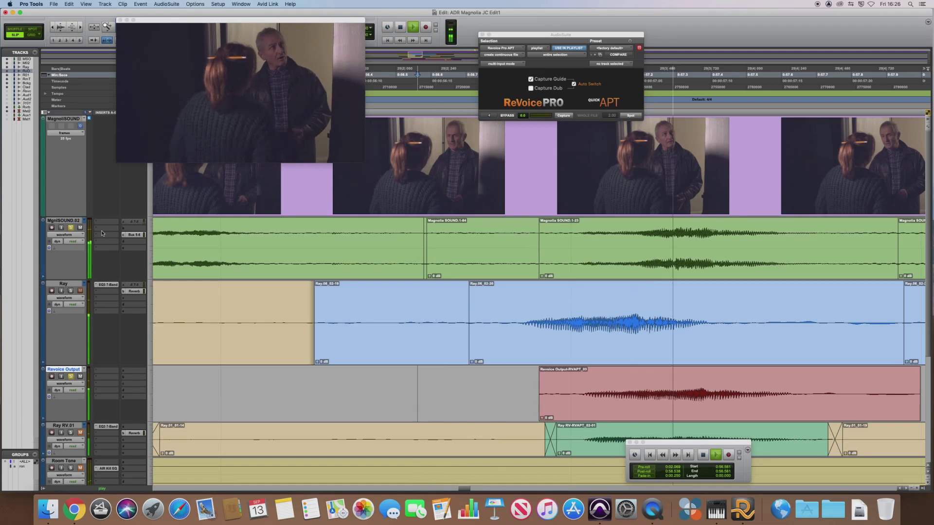
key("space")
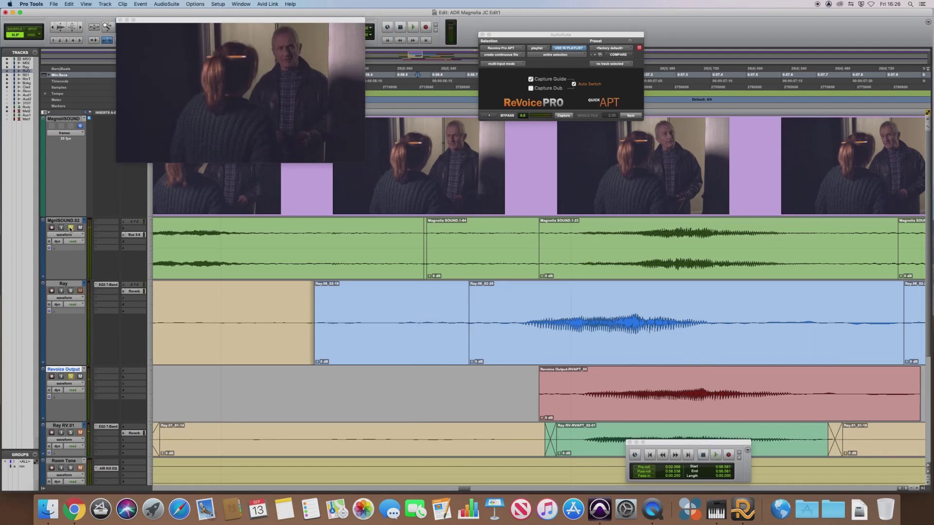
Step: In the Mix window, copy the EQ3 7-Band insert from Ray RV.01 onto Revoice Output and audition it
key("super+equal")
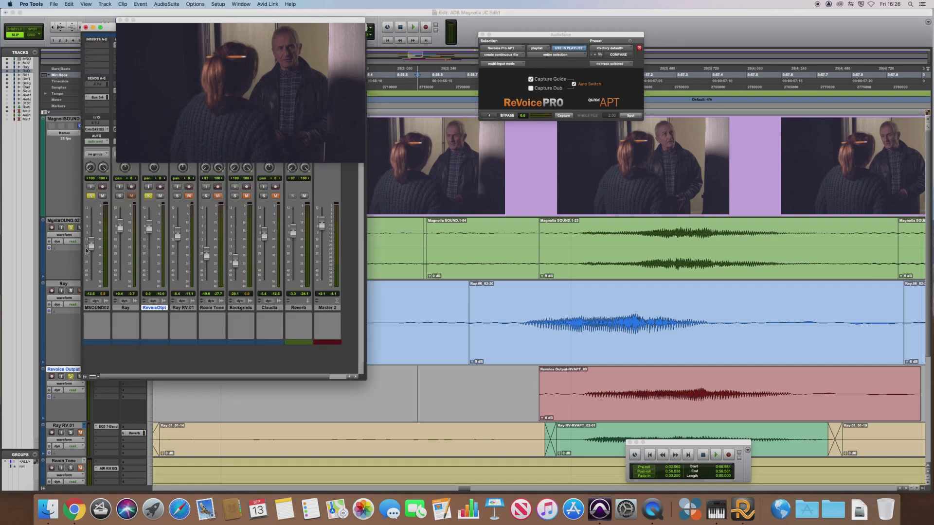
left_click_drag(146, 20, 585, 128)
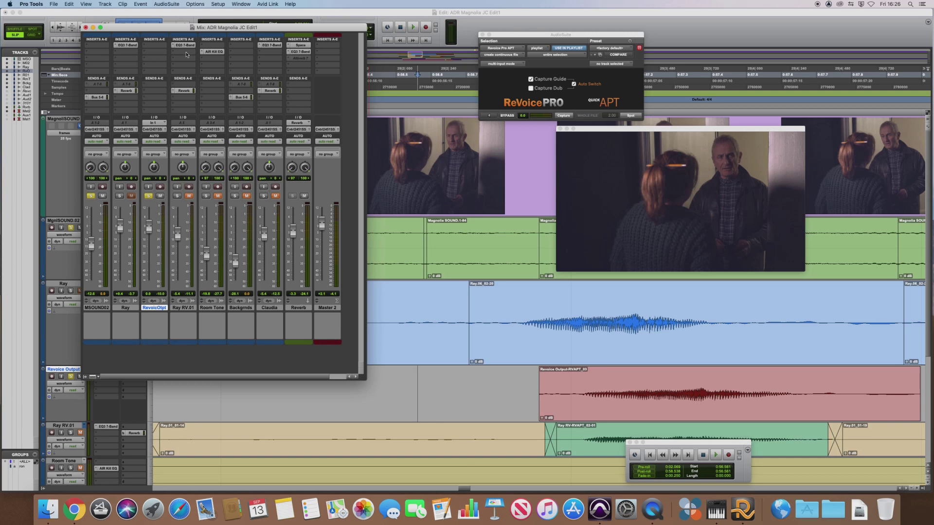
left_click_drag(184, 45, 154, 45)
key("space")
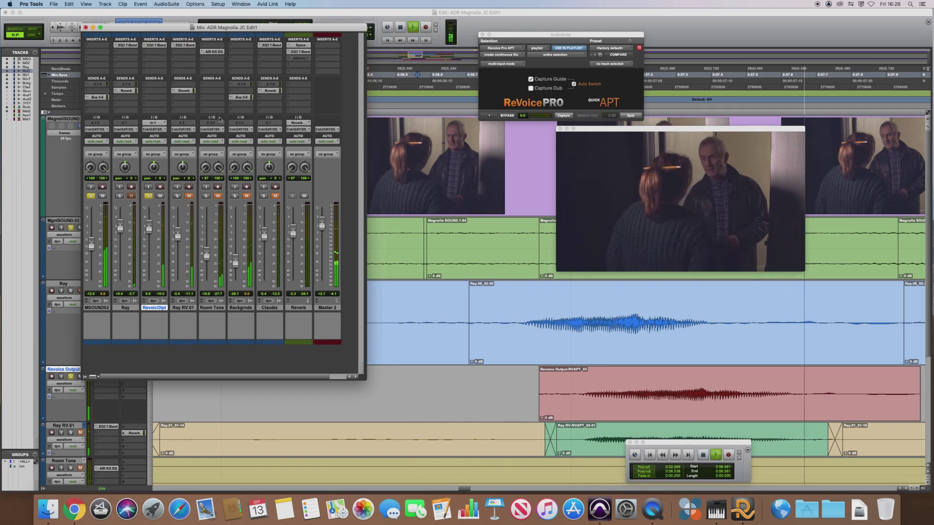
key("space")
Step: Close the mixer, replay the equalised line, and zoom out on the scene
key("super+equal")
key("space")
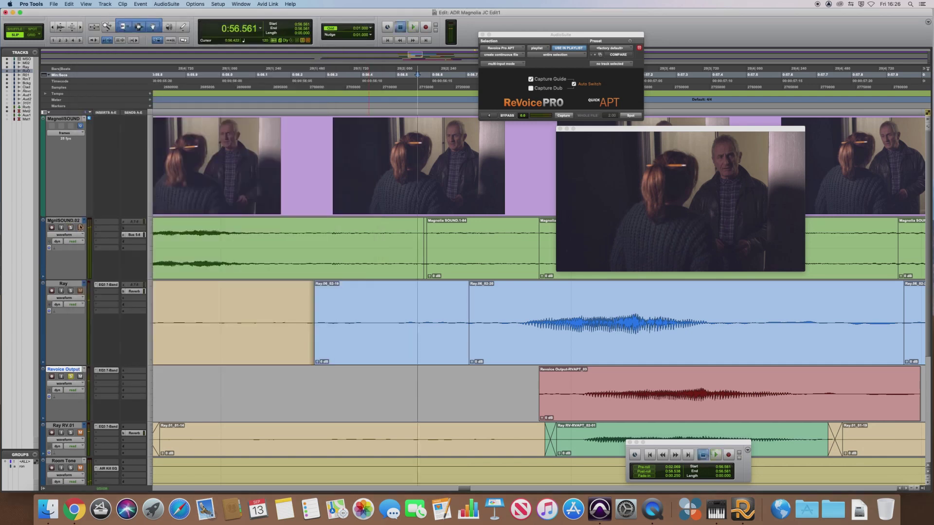
key("space")
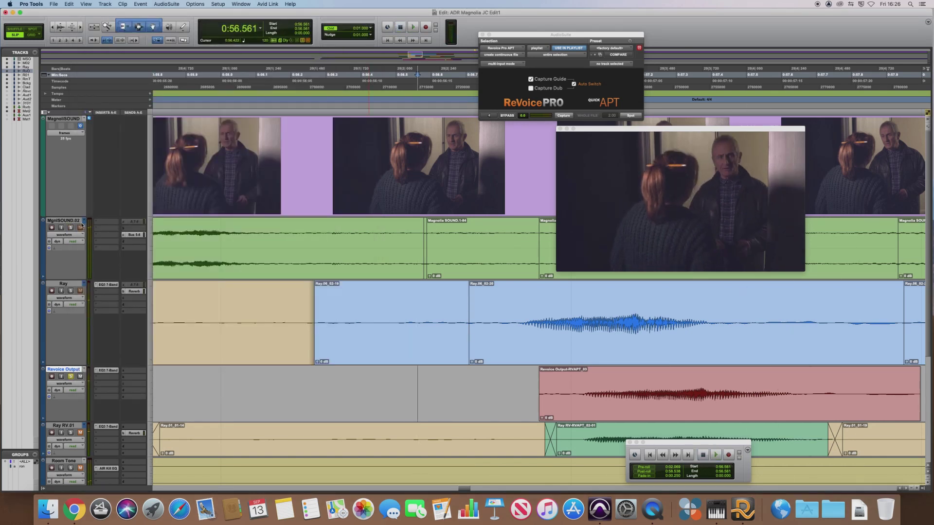
key("super+bracketleft")
key("super+bracketleft")
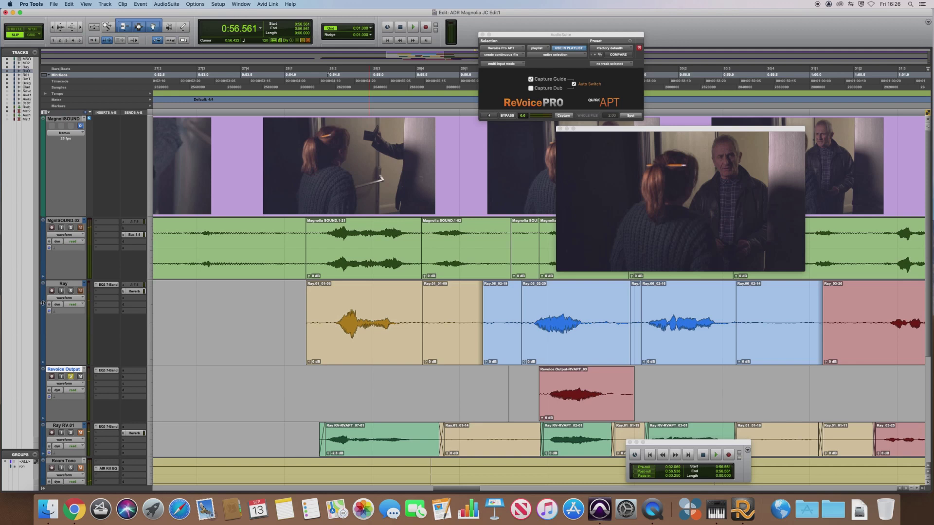